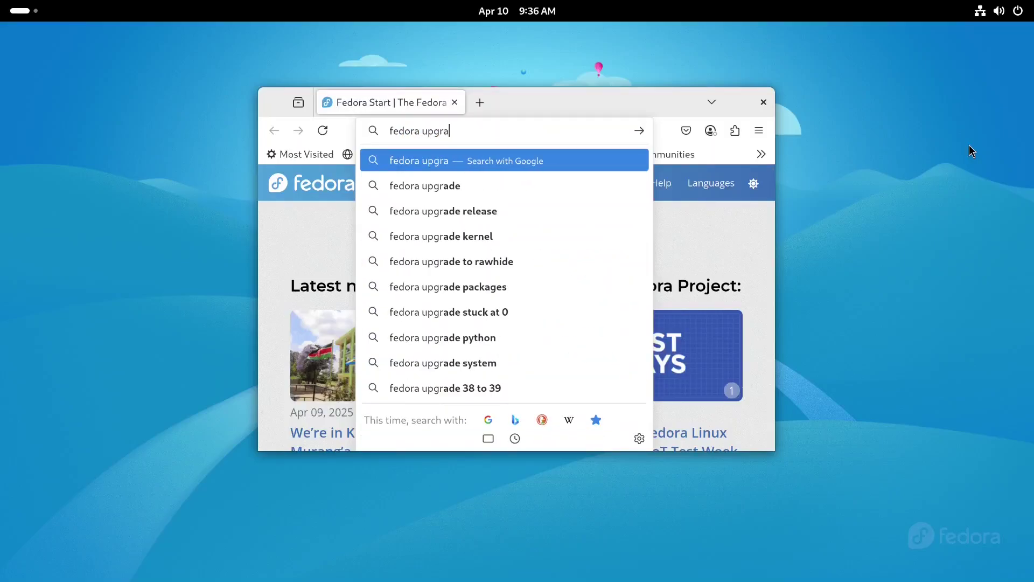
type("de")
Open the Fedora Docs DNF system-upgrade guide from a 'fedora upgrade' search and tile it left
key("Return")
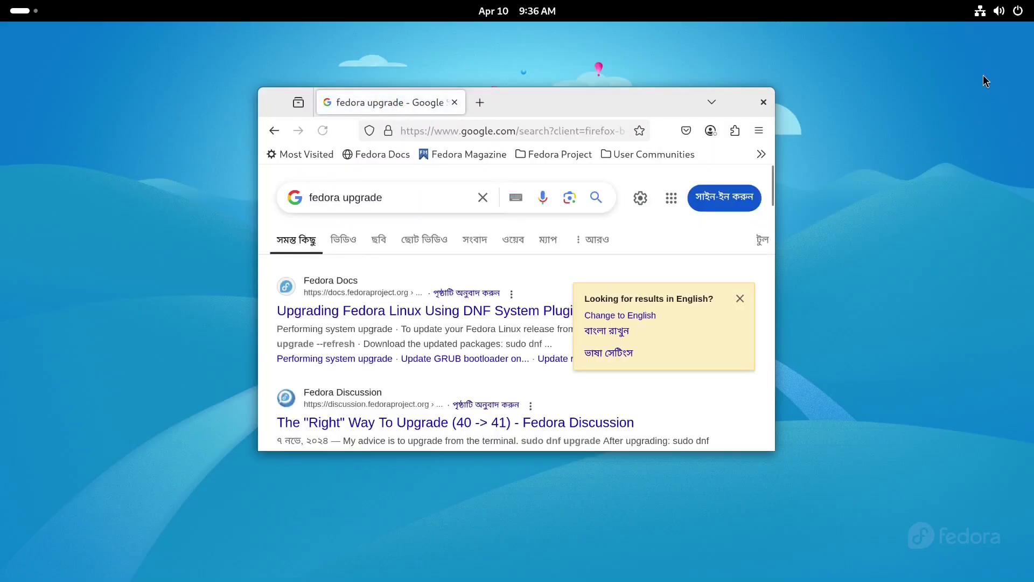
left_click(441, 313)
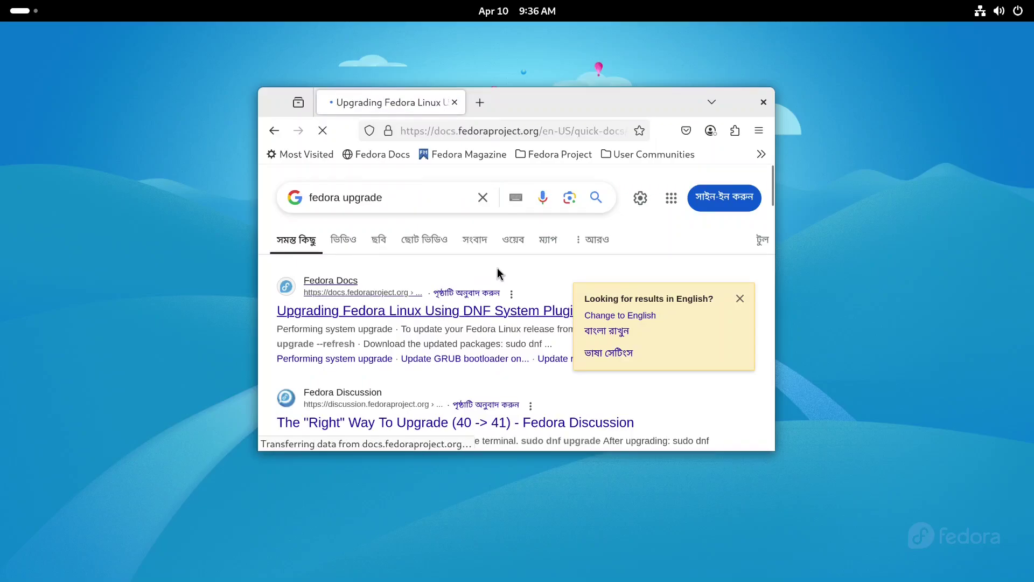
left_click_drag(559, 97, 2, 227)
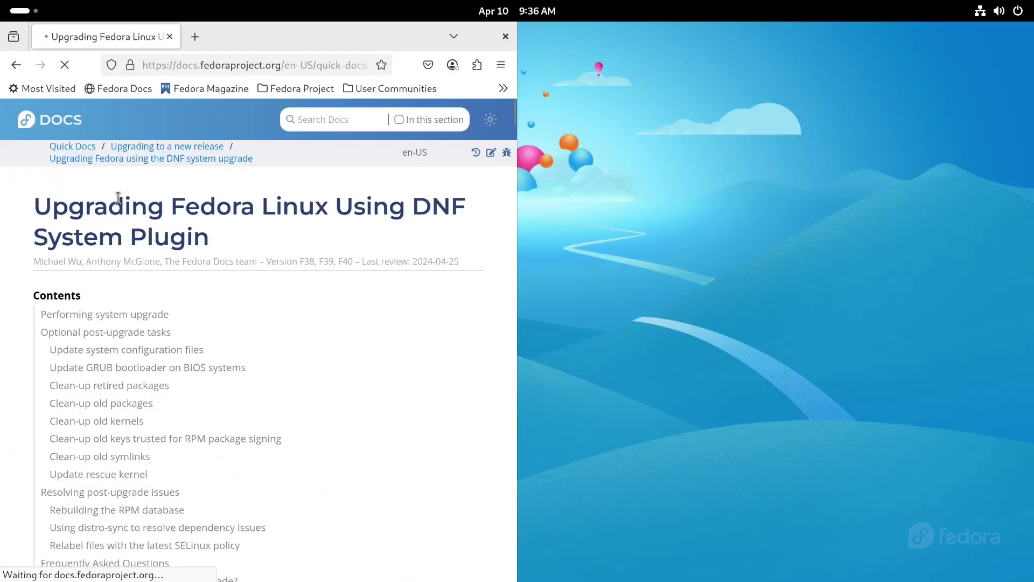
scroll(276, 372, "down", 3)
scroll(298, 396, "down", 3)
scroll(298, 396, "down", 2)
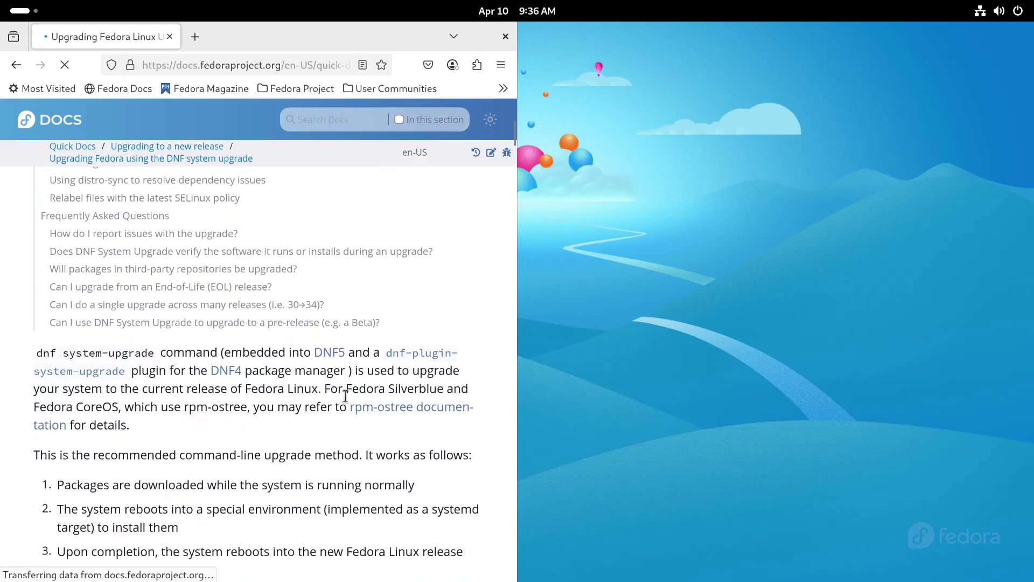
scroll(387, 402, "up", 5)
scroll(387, 401, "down", 1)
scroll(386, 402, "down", 5)
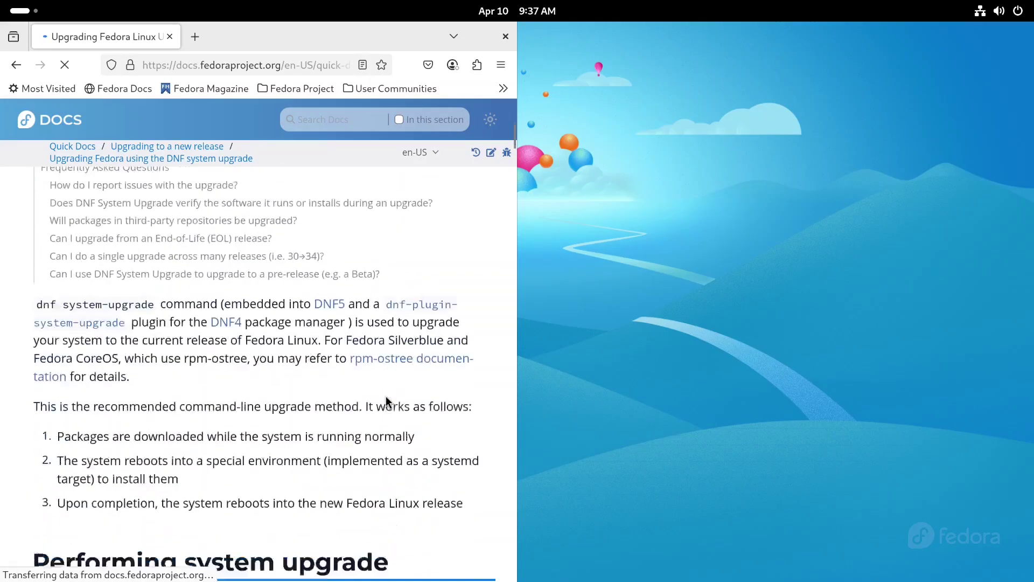
scroll(386, 401, "down", 2)
scroll(387, 402, "down", 5)
scroll(386, 402, "down", 3)
scroll(387, 402, "down", 1)
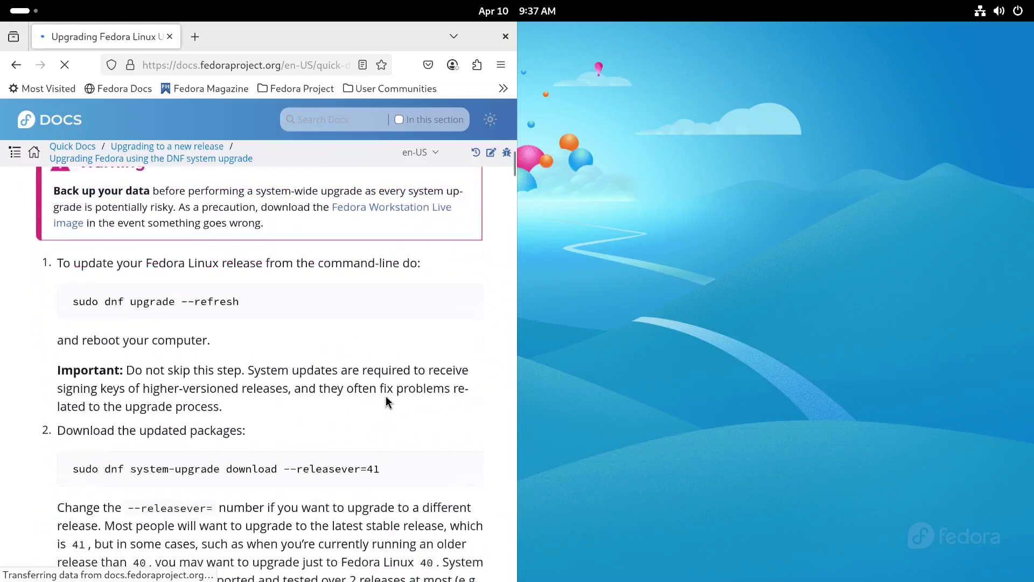
scroll(386, 402, "up", 1)
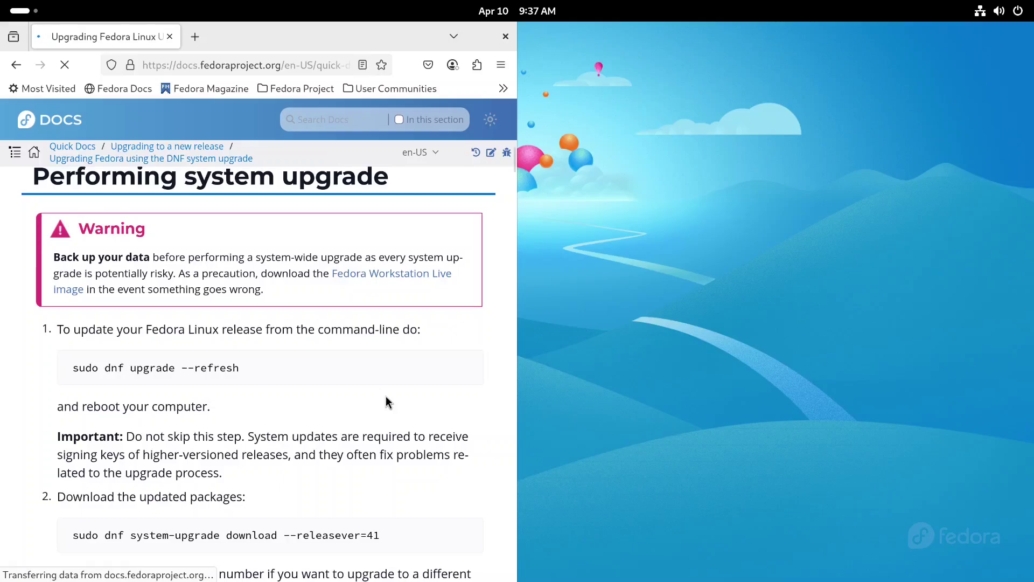
Launch Terminal from app search with the guide showing 'Performing system upgrade'
key("super")
type("term")
key("Escape")
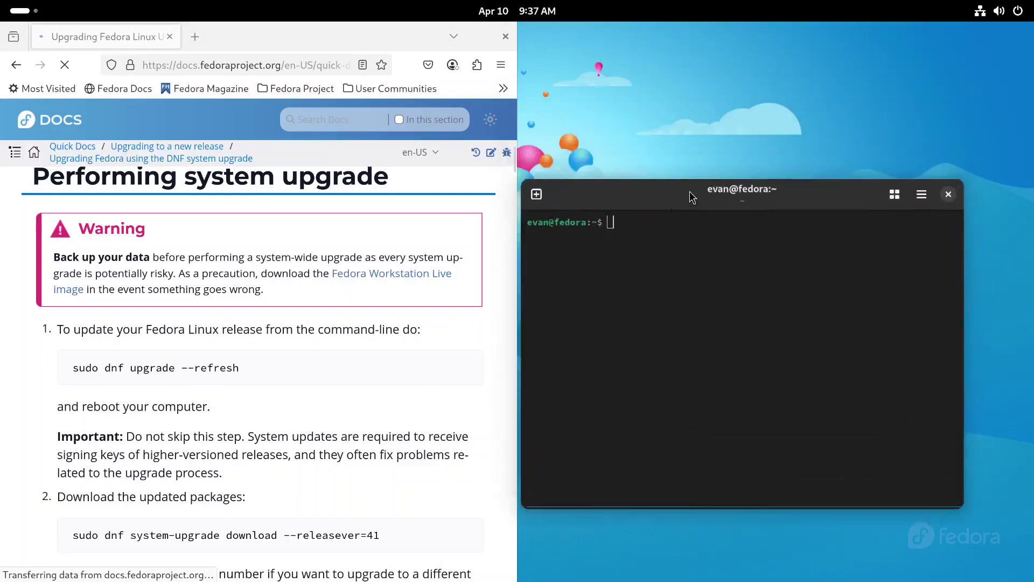
Place the terminal beside the guide and run the system-upgrade download with releasever 42
left_click_drag(685, 37, 722, 174)
type("sudo dnf upgrade --refresh")
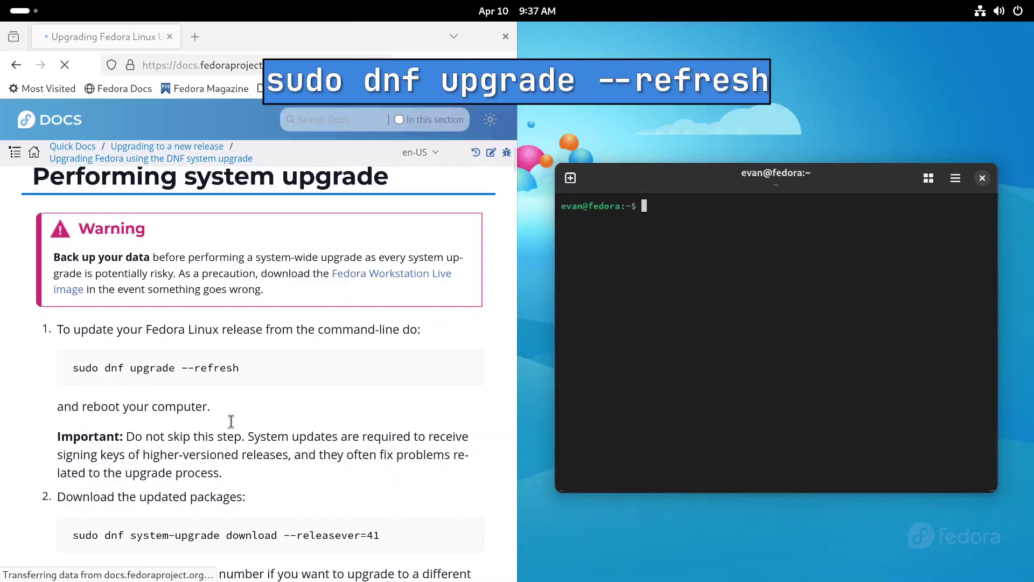
mouse_move(466, 534)
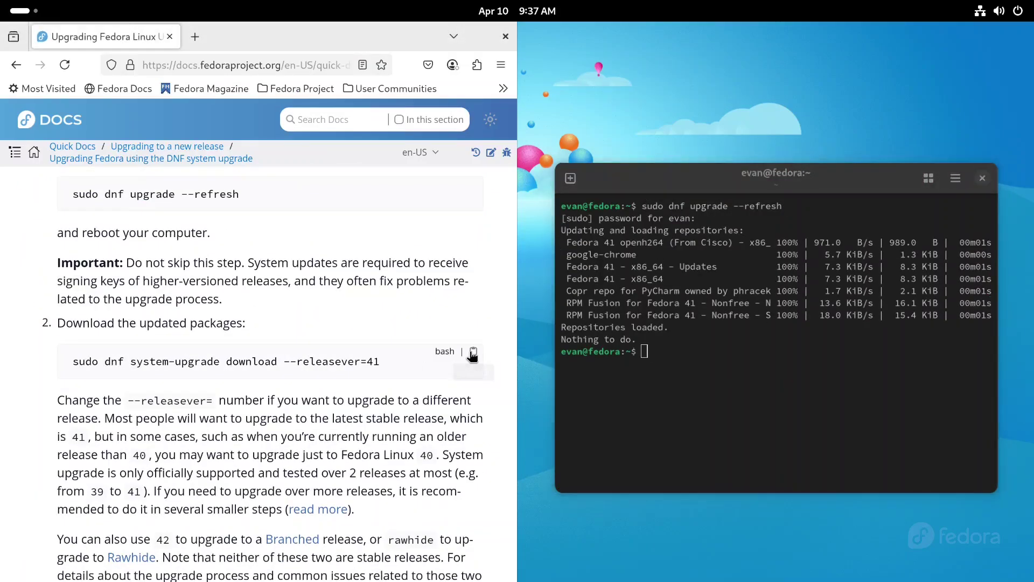
scroll(453, 430, "down", 2)
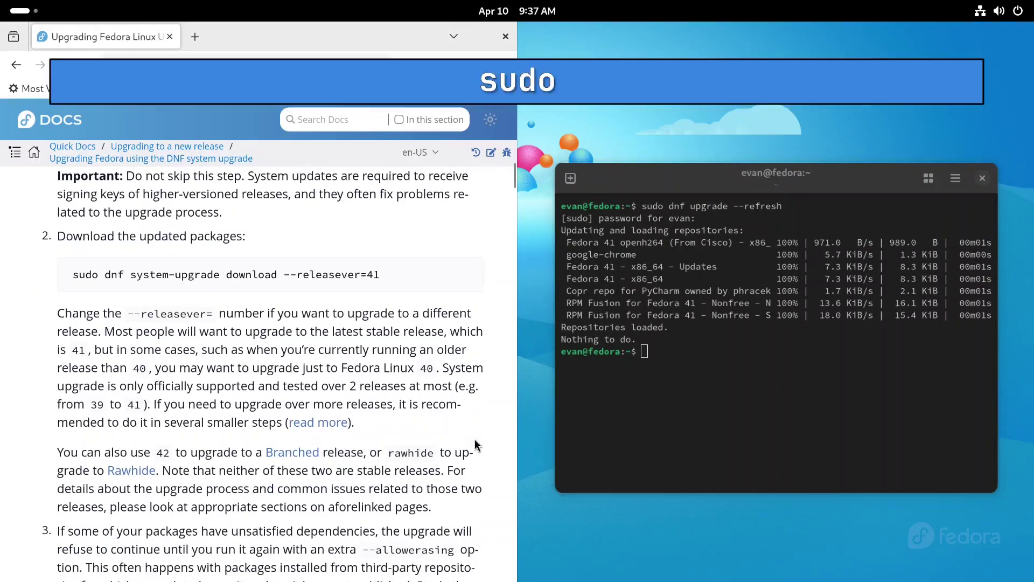
type("sudo dnf system-upgrade download --releasever=41")
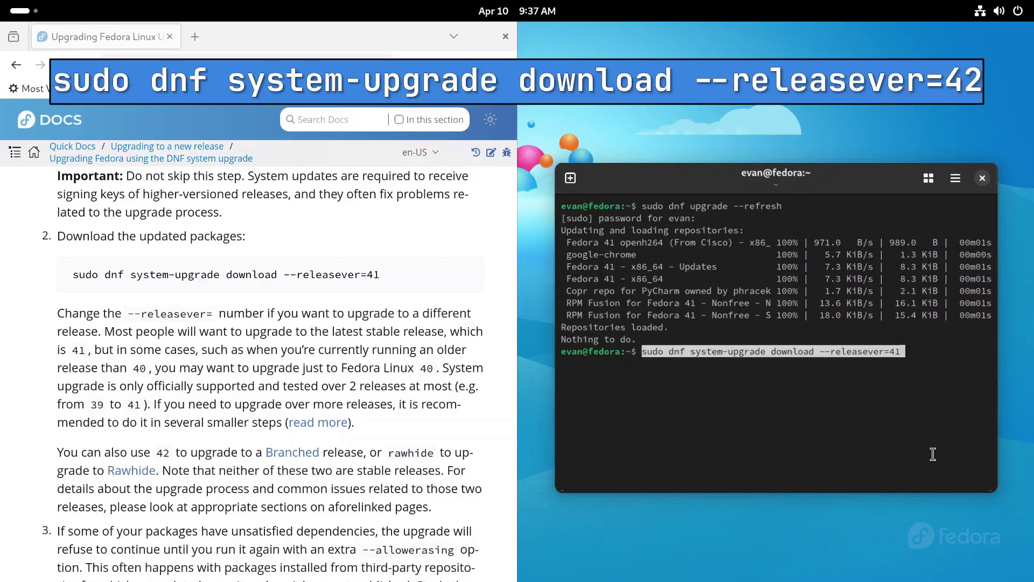
key("BackSpace")
type("2")
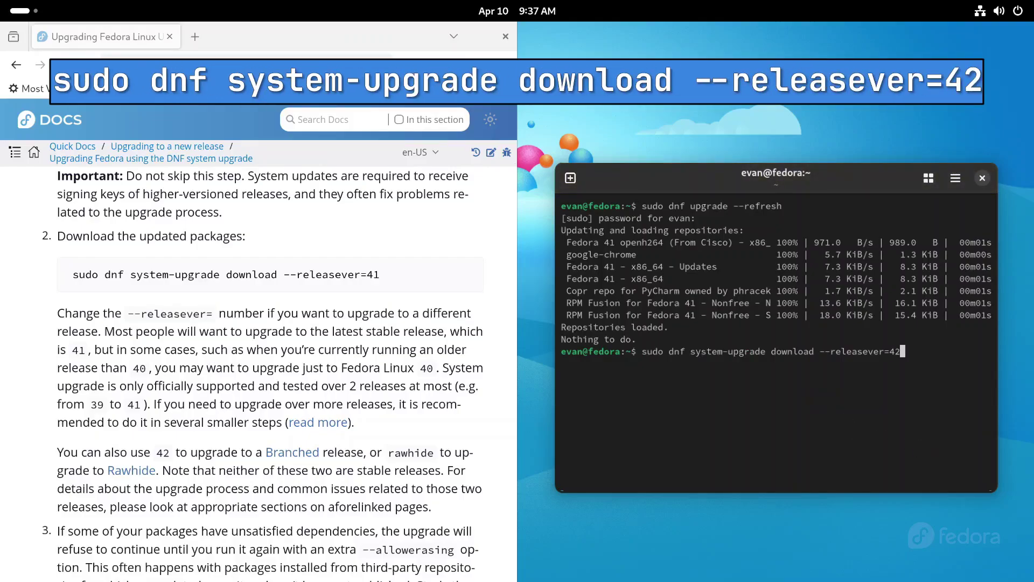
key("Return")
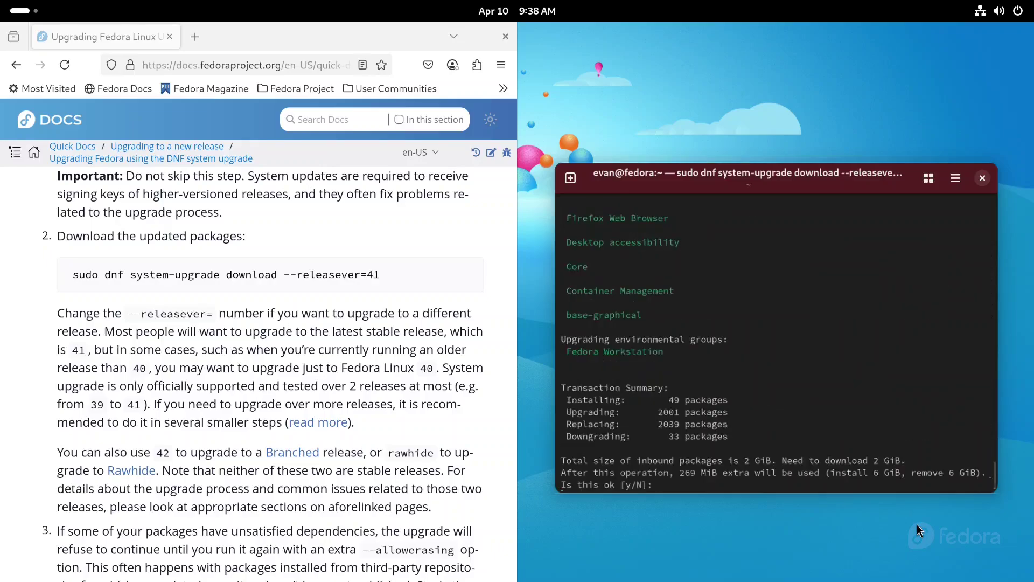
type("y")
Answer y to download the 2083 Fedora 42 packages and store the offline transaction
key("Return")
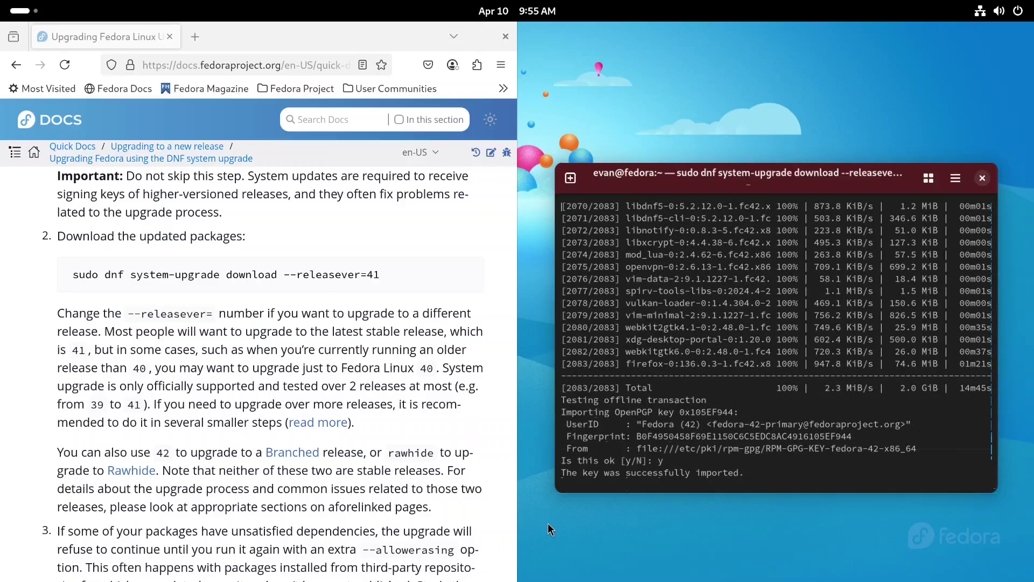
scroll(469, 518, "down", 5)
scroll(468, 518, "down", 3)
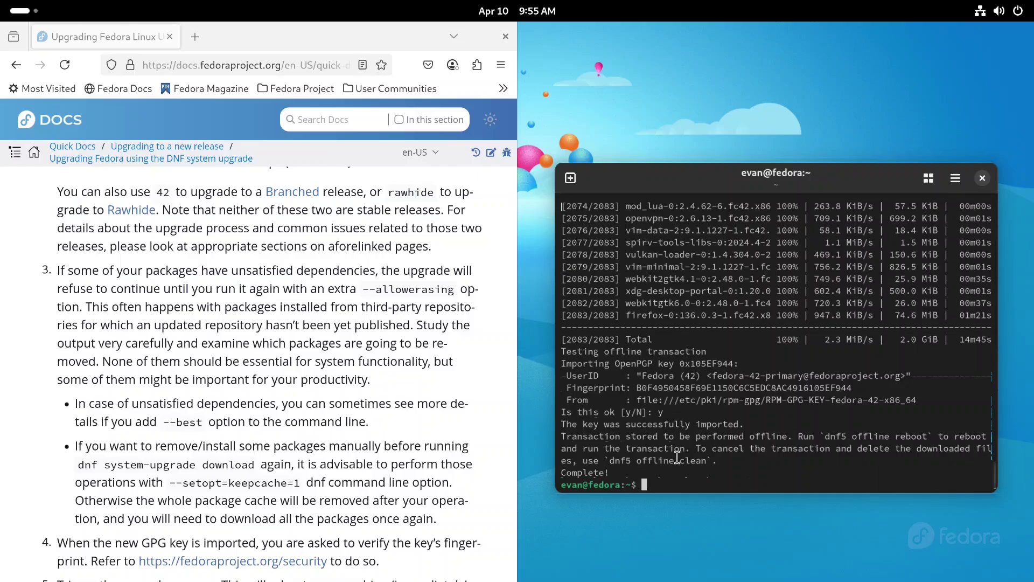
Copy the 'dnf5 offline reboot' command from the guide
left_click_drag(825, 437, 926, 439)
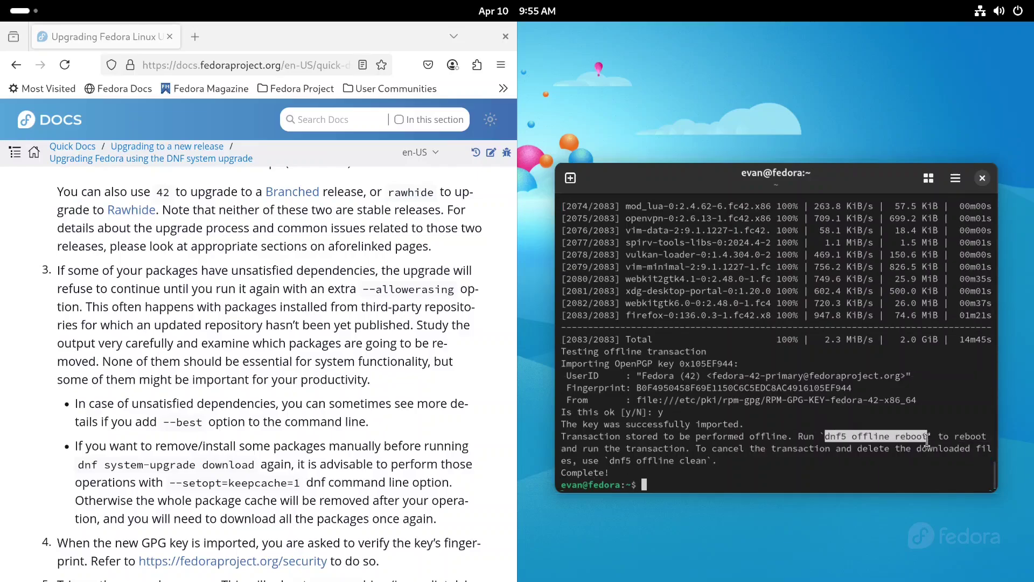
right_click(926, 439)
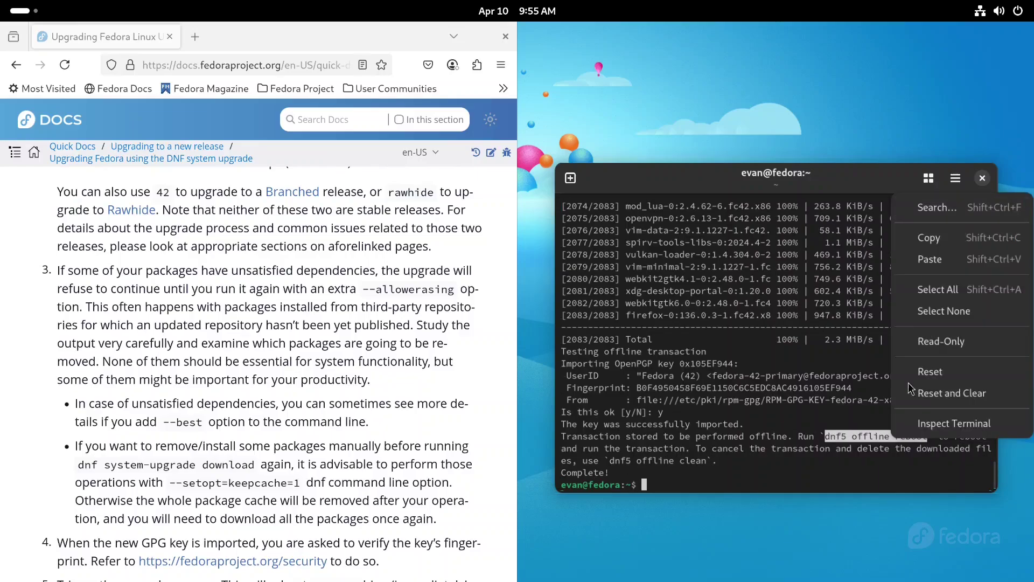
left_click(930, 232)
left_click(685, 482)
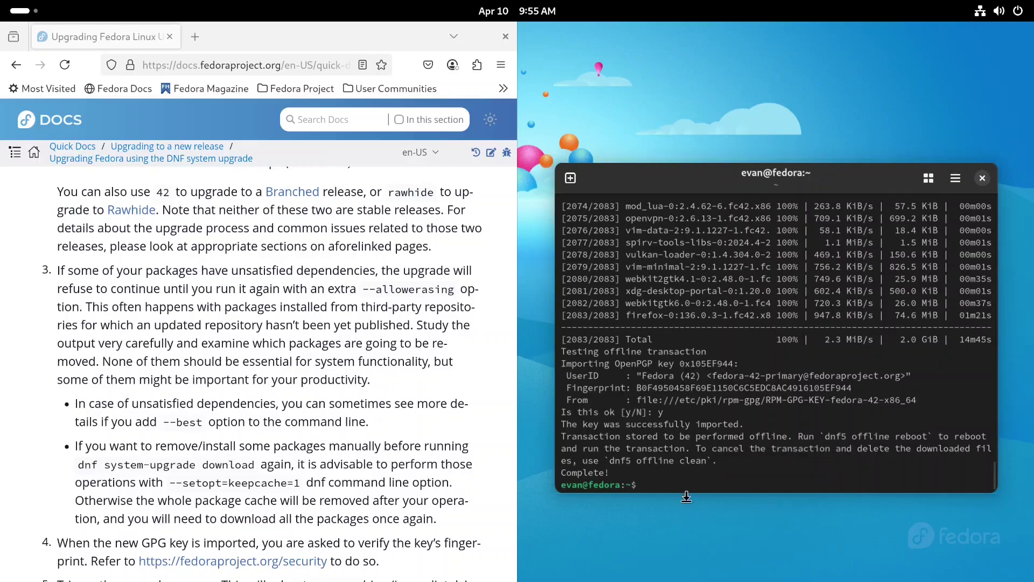
Run 'dnf5 offline reboot' with sudo, give the password, and confirm the reboot
key("ctrl+shift+v")
key("Return")
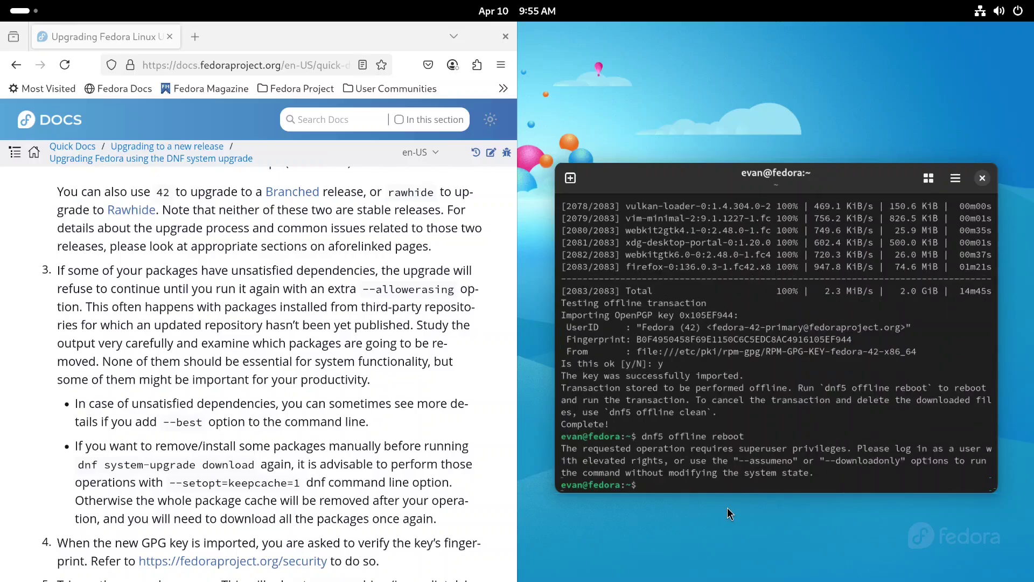
type("sudo")
key("ctrl+shift+v")
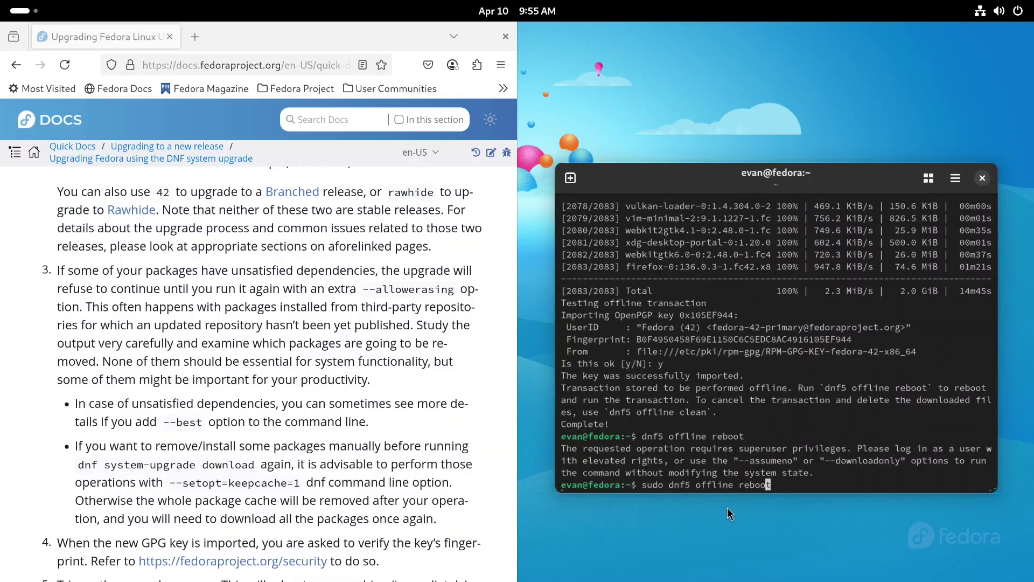
key("Return")
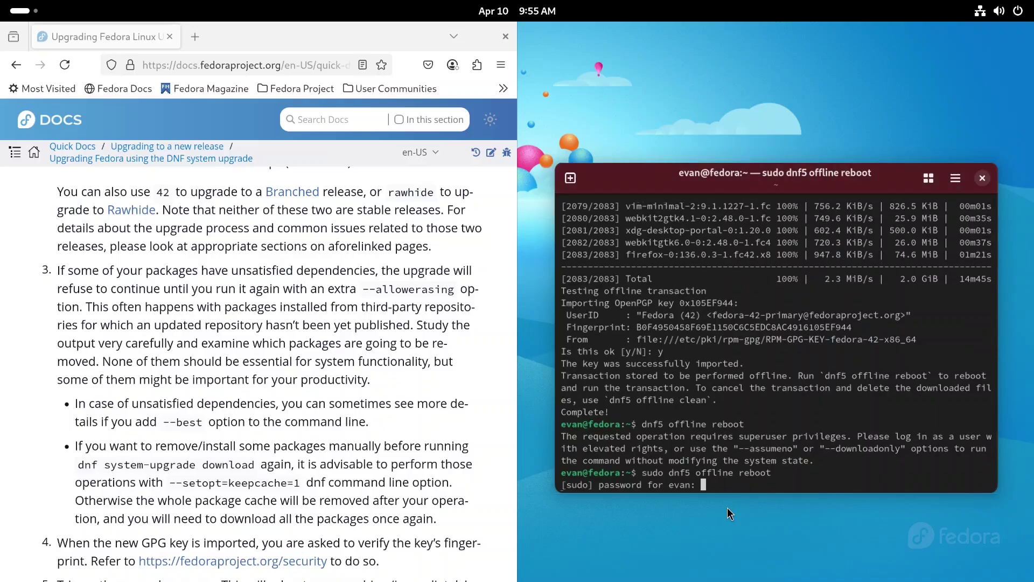
type("password")
key("Return")
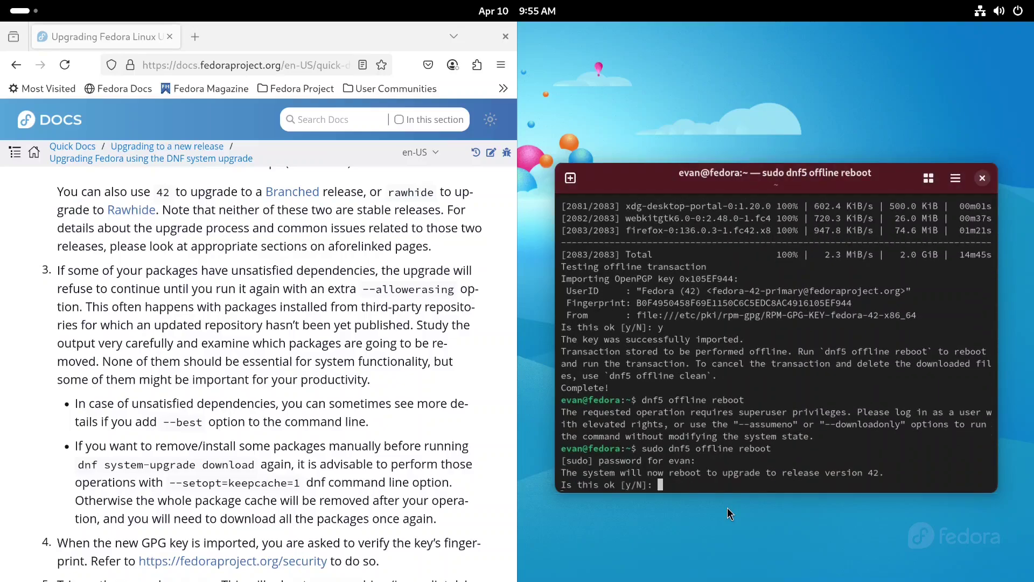
type("y")
key("Return")
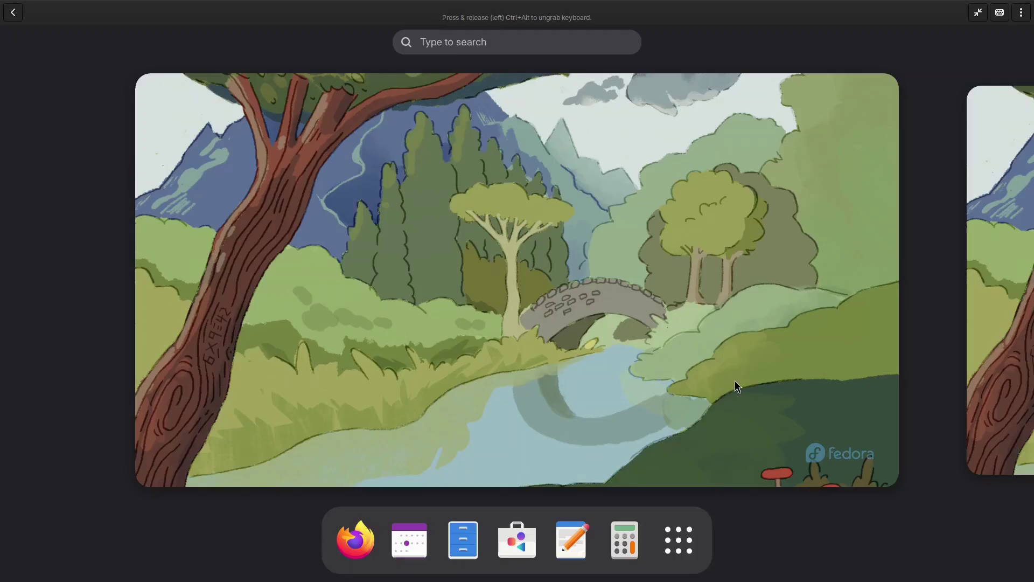
Close the Fedora 42 / GNOME 48 System Details dialog and the terminal
left_click(735, 380)
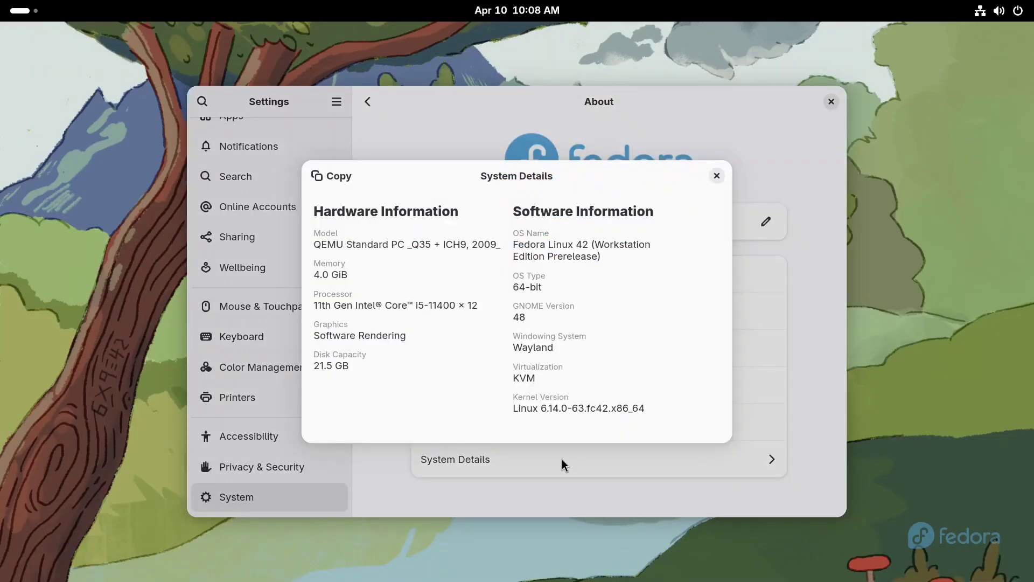
left_click(717, 179)
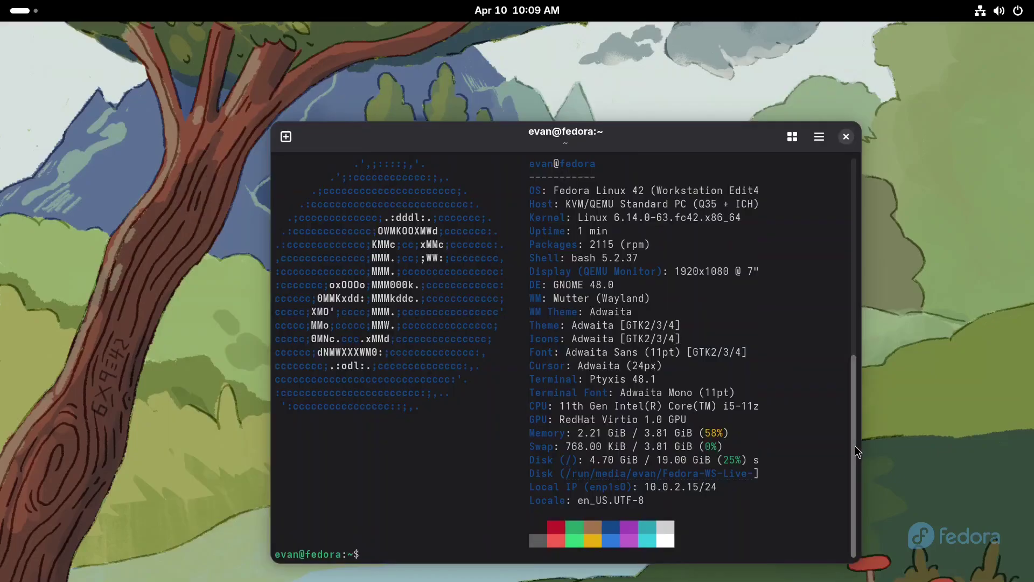
left_click(844, 137)
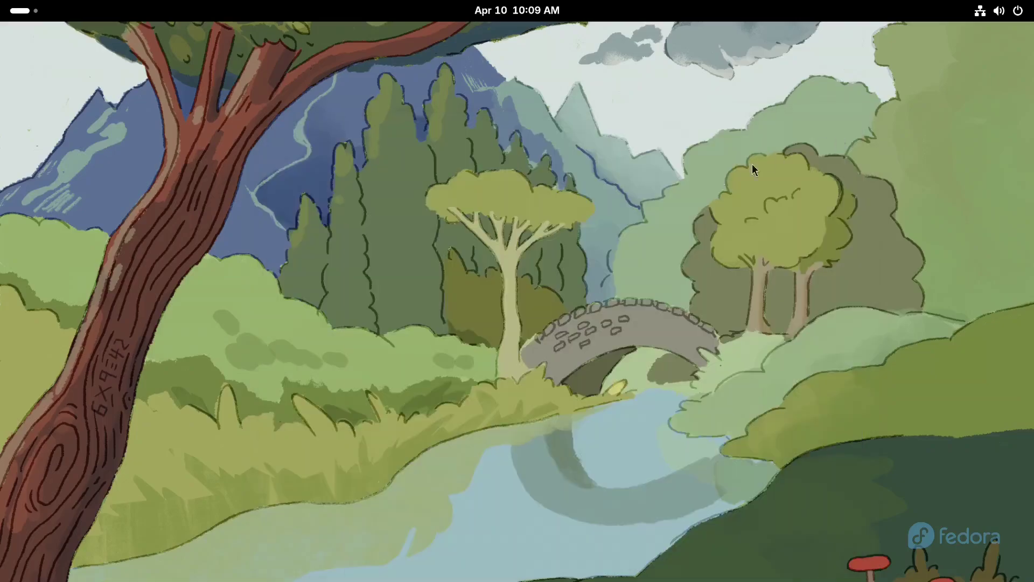
From the desktop's Change Background menu, switch Style to Dark, then back to Default
right_click(696, 185)
left_click(737, 200)
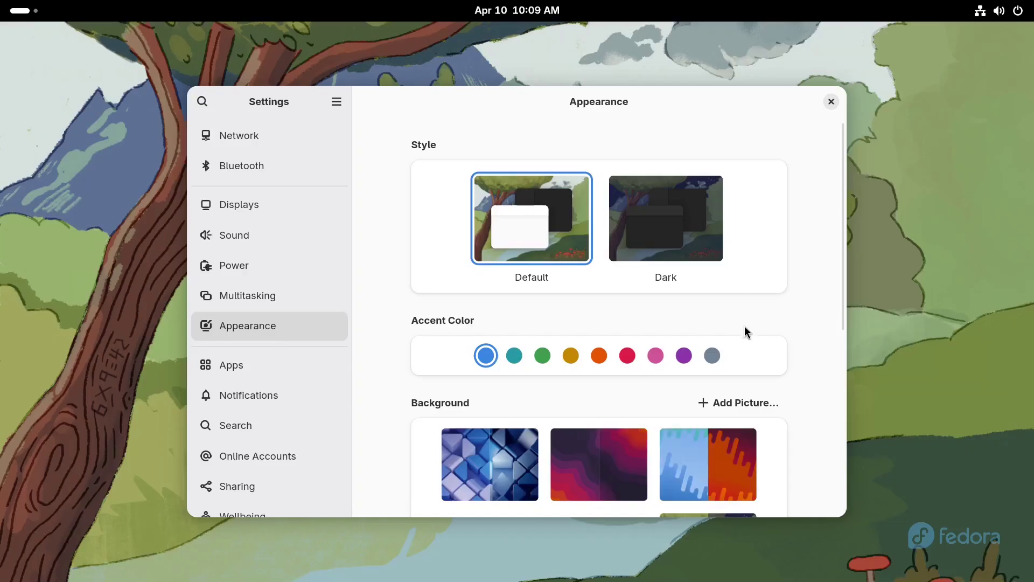
left_click(665, 218)
mouse_move(629, 101)
left_mouse_down()
mouse_move(626, 121)
mouse_move(629, 102)
left_mouse_up()
left_click(564, 194)
scroll(619, 372, "down", 3)
scroll(618, 371, "down", 3)
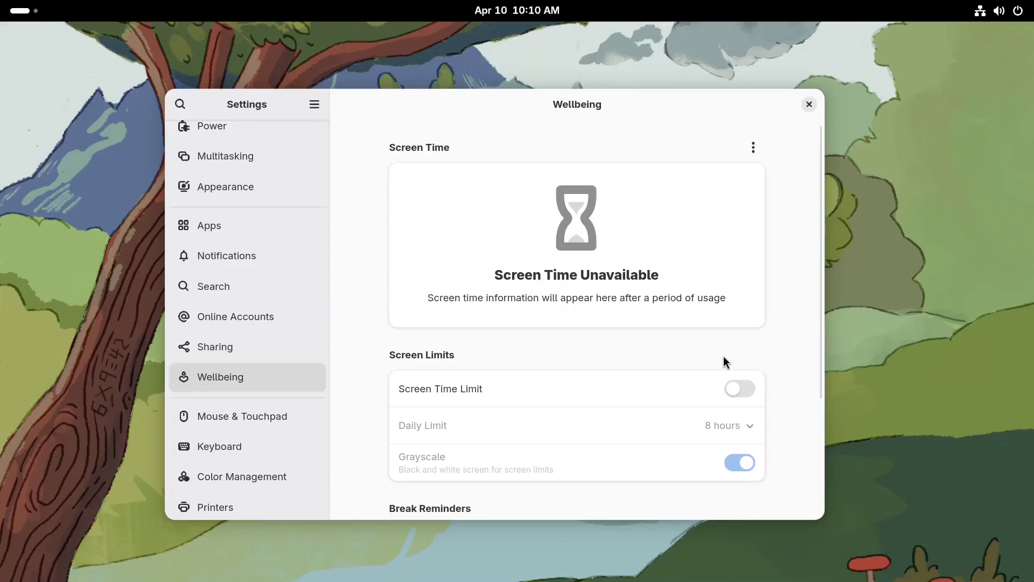
scroll(724, 362, "down", 1)
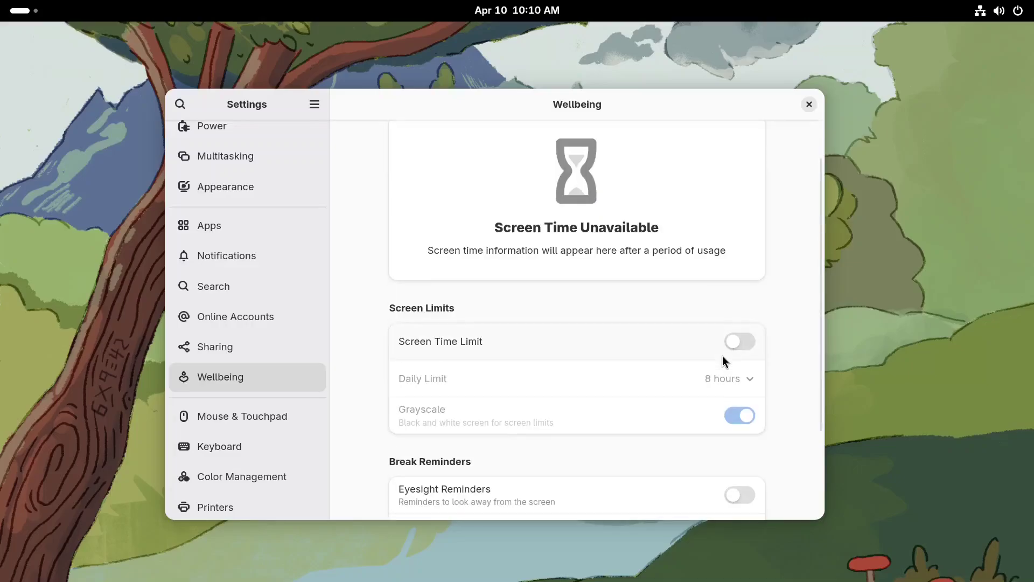
scroll(724, 362, "down", 1)
Turn on the daily Screen Time Limit, leaving its time choice unchanged
left_click(737, 298)
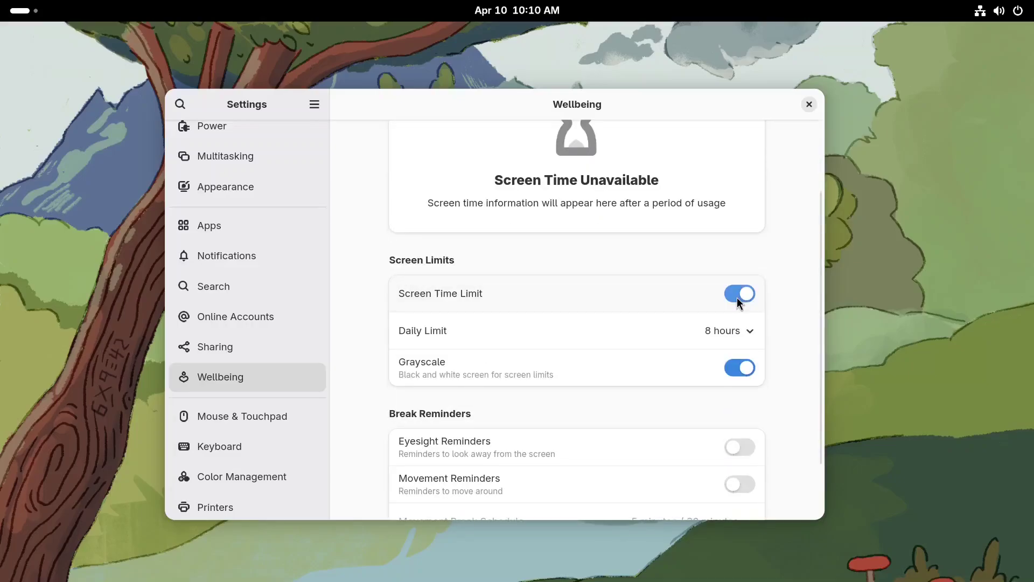
left_click(744, 329)
left_click(745, 330)
scroll(783, 366, "down", 2)
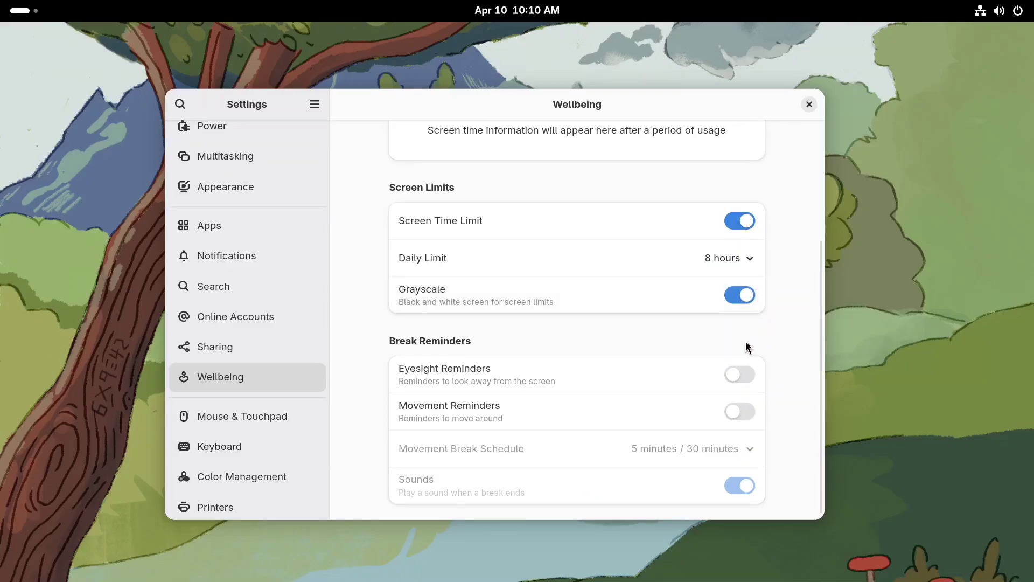
Enable Eyesight and Movement Reminders, keep the default movement schedule, and close Settings
left_click(752, 375)
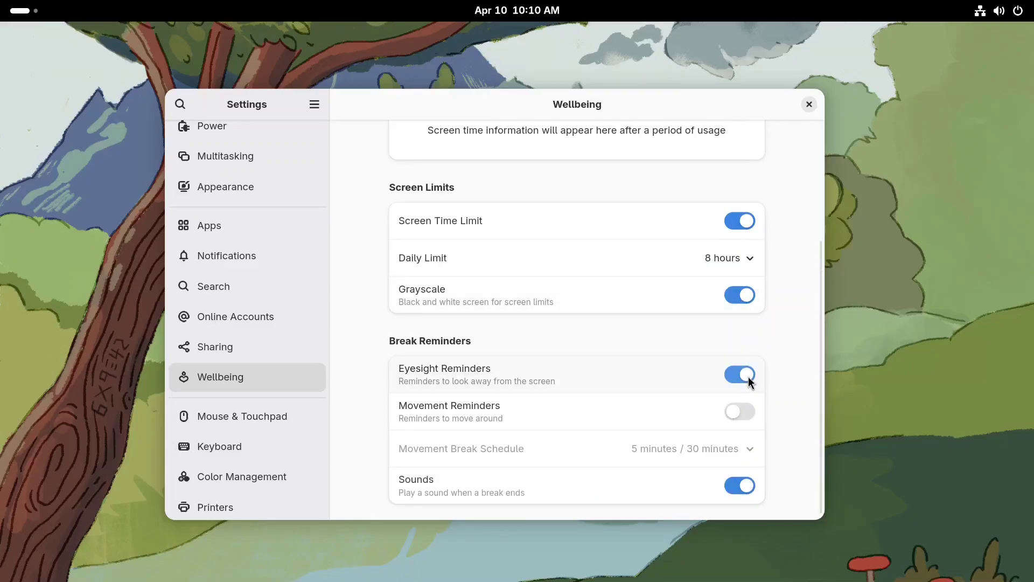
left_click(743, 411)
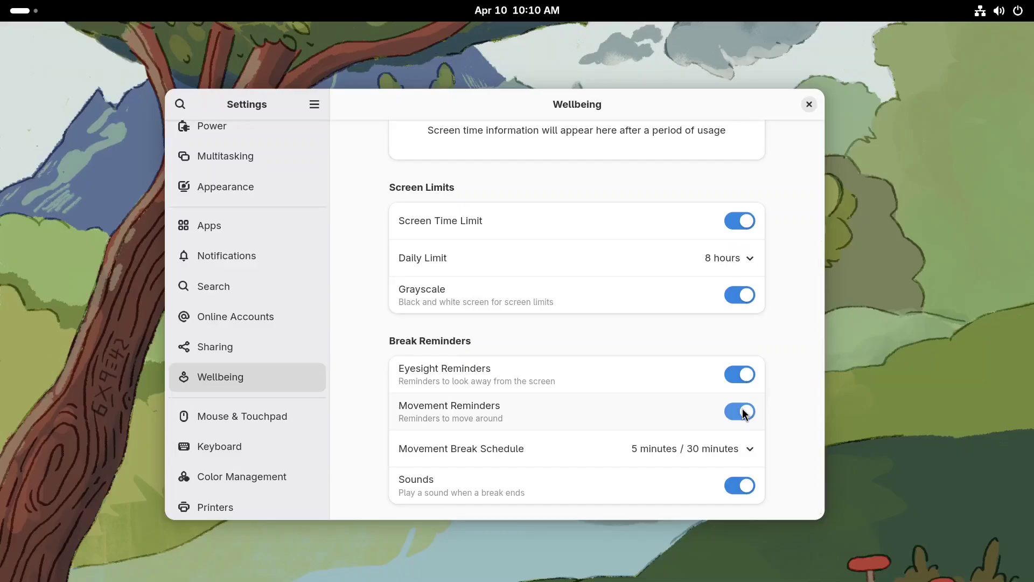
left_click(750, 449)
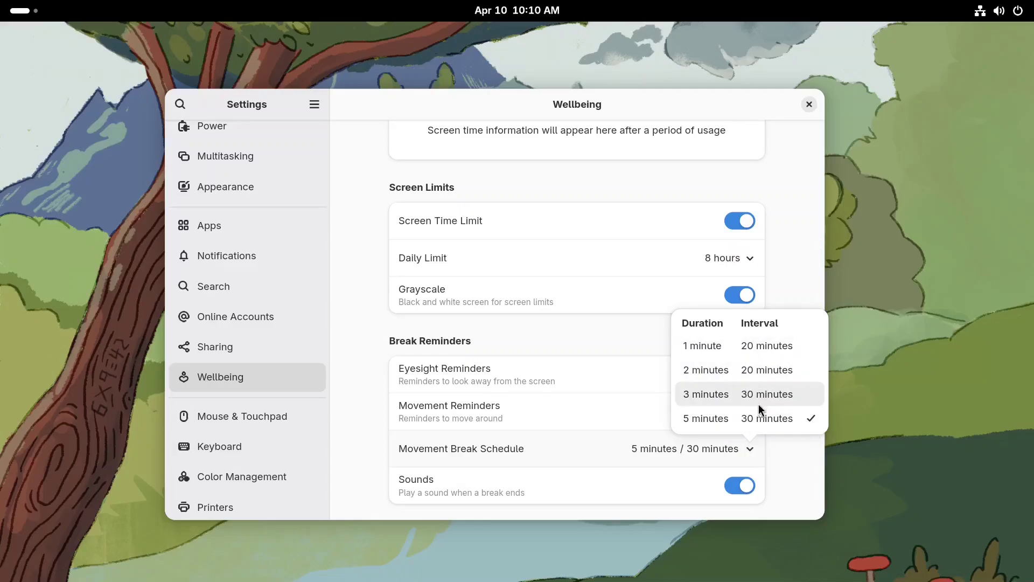
left_click(785, 456)
scroll(785, 457, "up", 5)
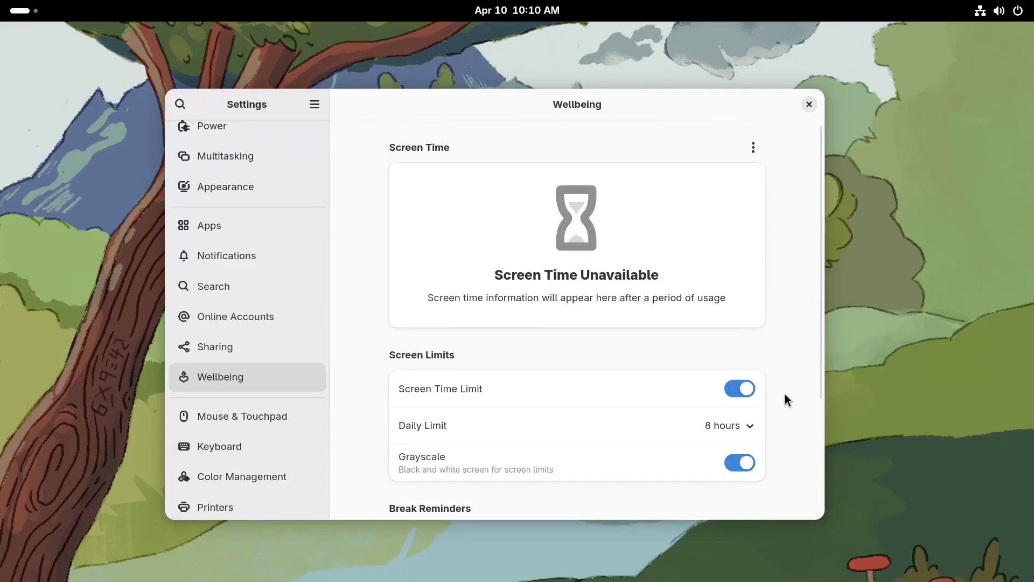
left_click(809, 105)
Browse the app grid and Utilities folder, then reopen the app grid
key("super")
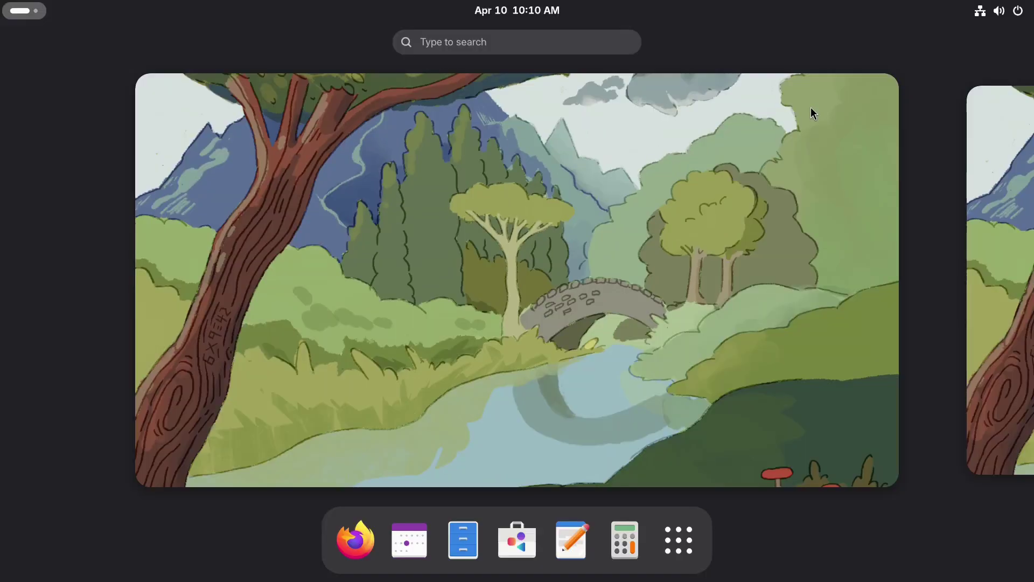
left_click(678, 539)
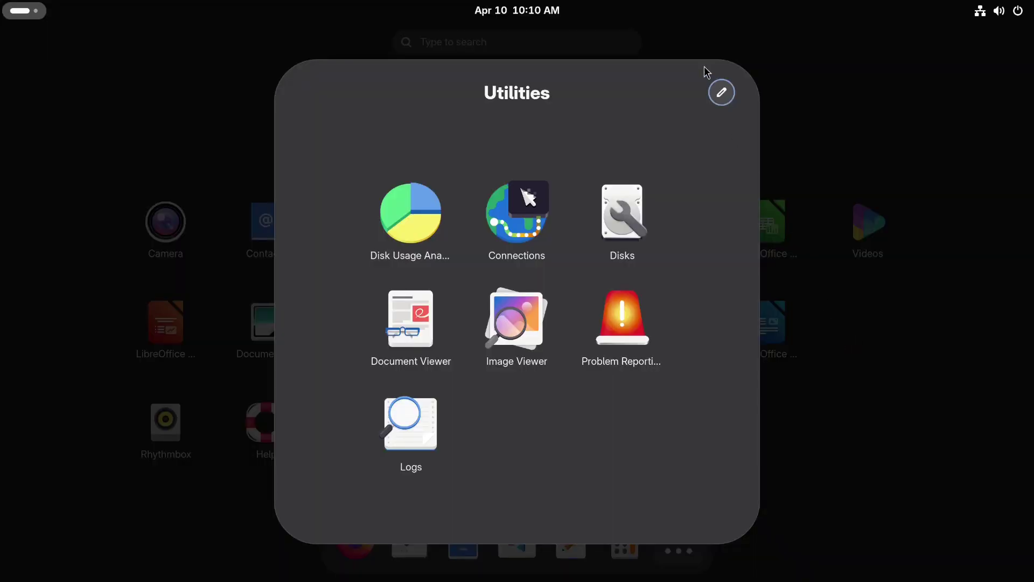
left_click(805, 169)
left_click(803, 193)
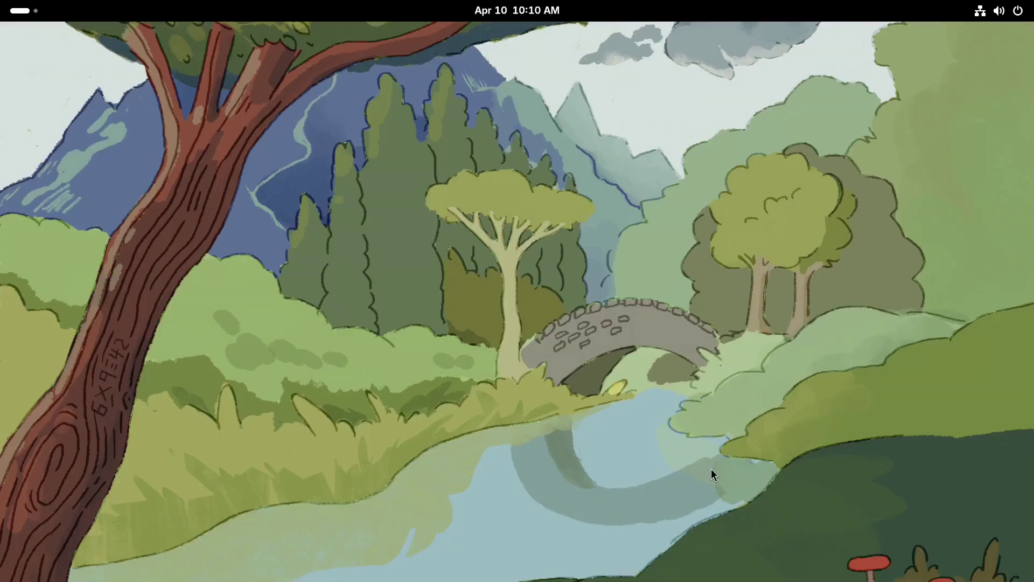
key("super")
left_click(682, 535)
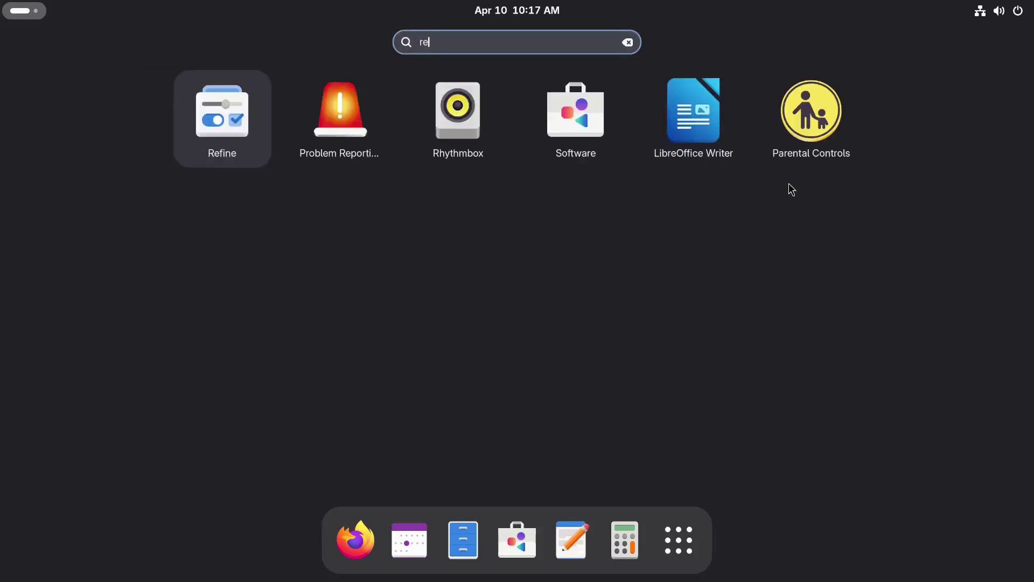
type("refine")
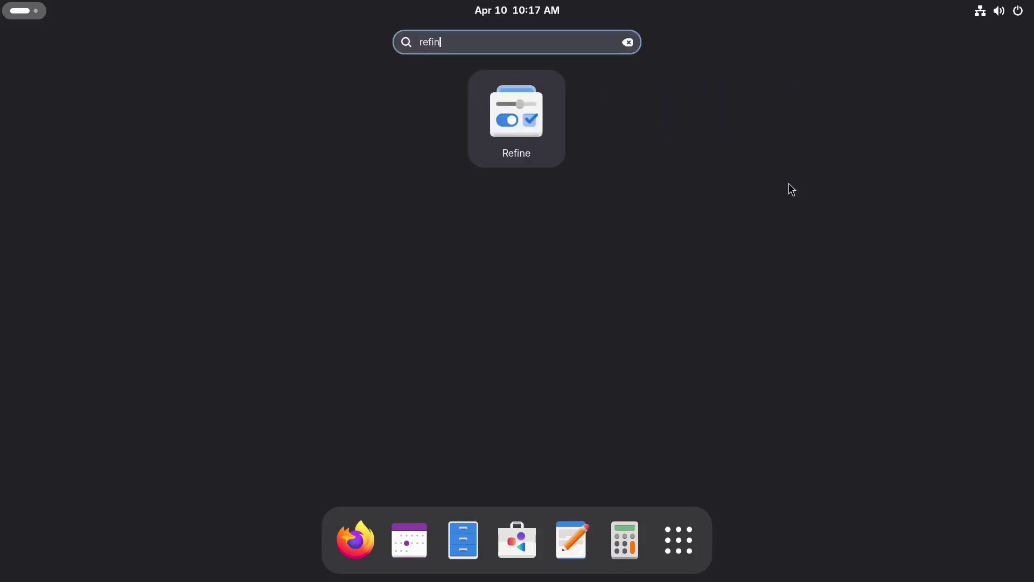
Launch Refine from the search result to view its Appearance page
key("Return")
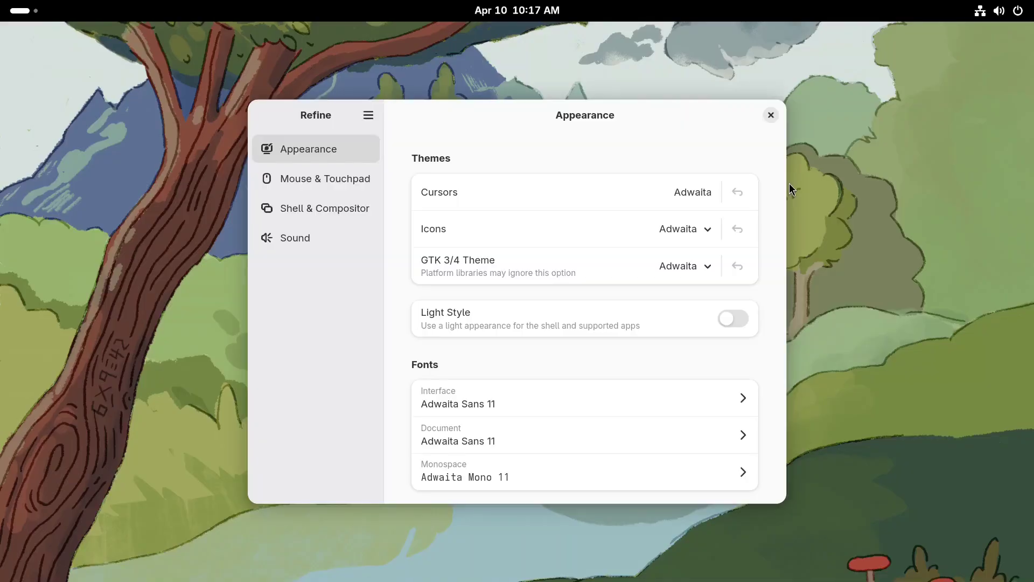
scroll(428, 363, "down", 5)
scroll(430, 356, "up", 1)
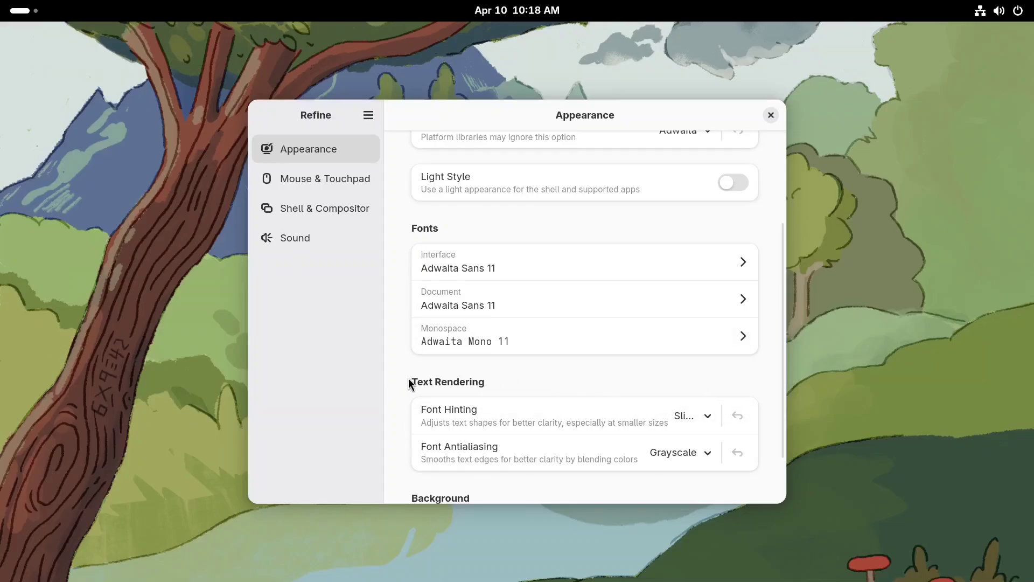
scroll(409, 379, "down", 2)
scroll(406, 380, "up", 5)
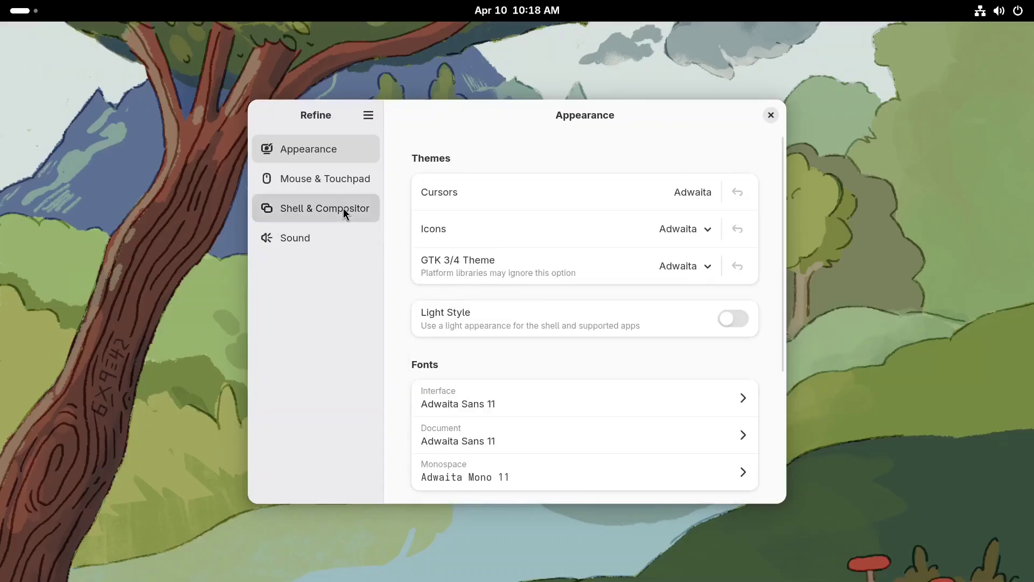
Check Refine's Shell & Compositor page and Experimental Features, then close Refine
left_click(325, 208)
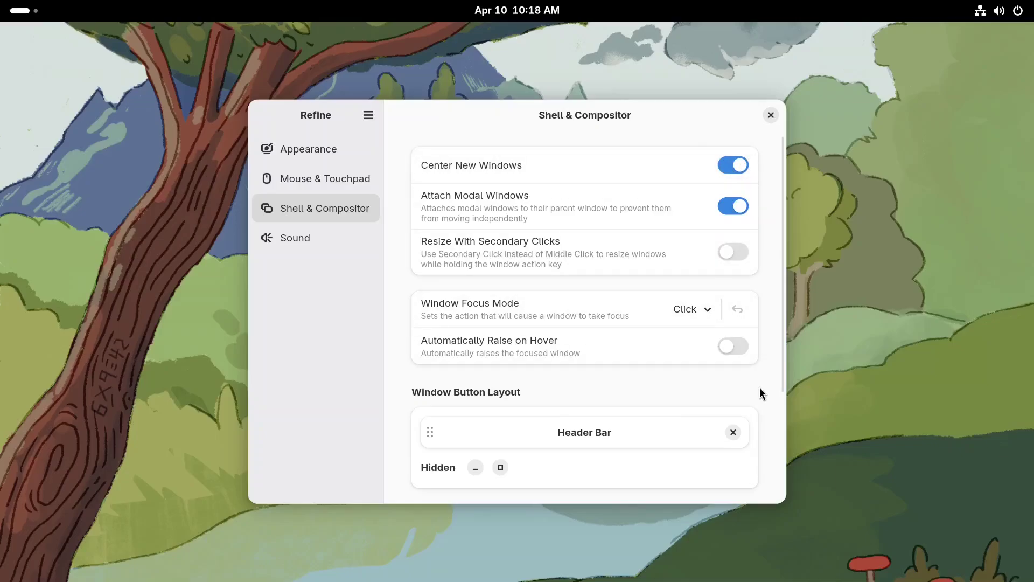
scroll(765, 398, "down", 4)
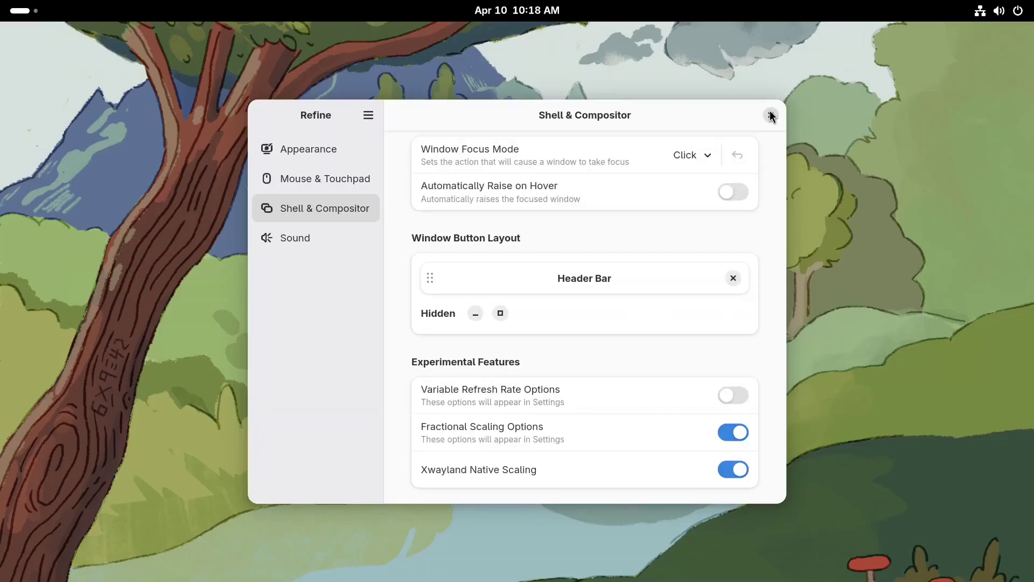
left_click(771, 116)
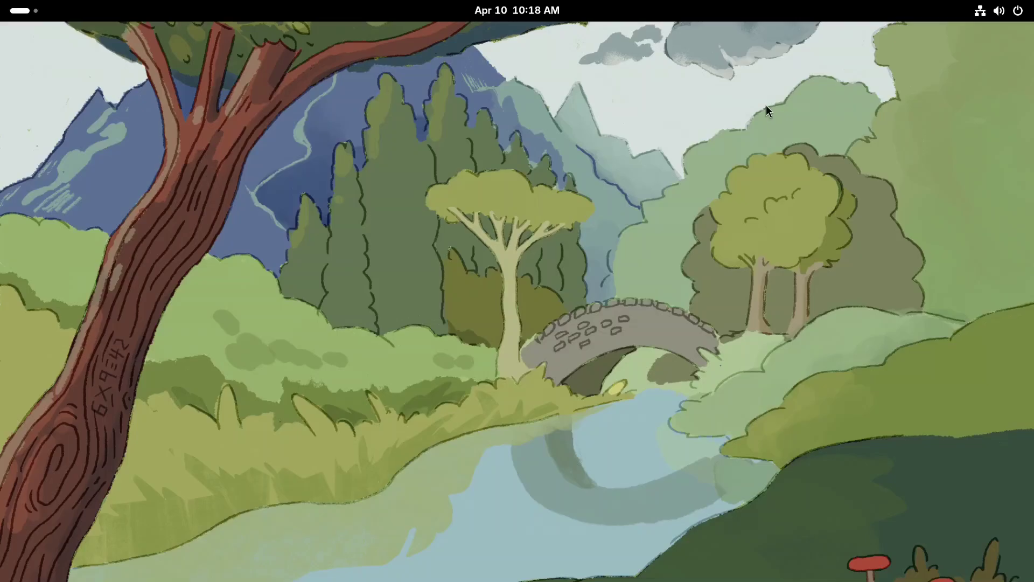